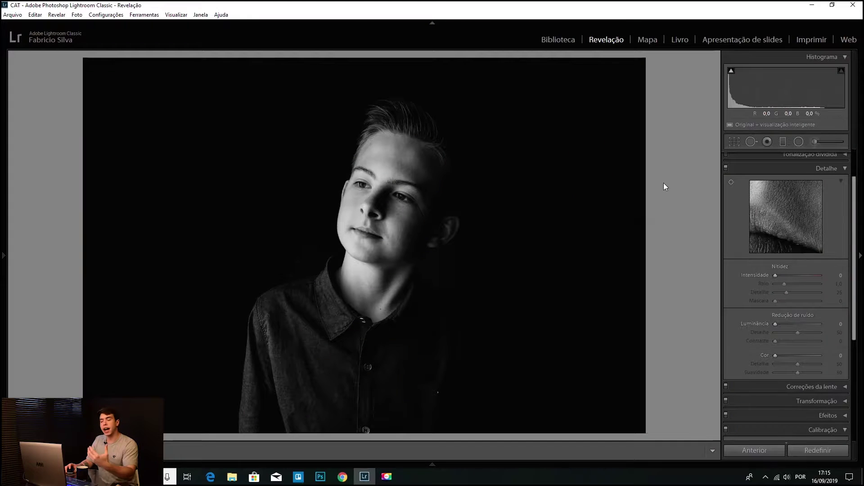
# - Examine the portrait's skin texture at close range by moving the area shown in the Detalhe preview
pyautogui.click(859, 202)
pyautogui.click(859, 198)
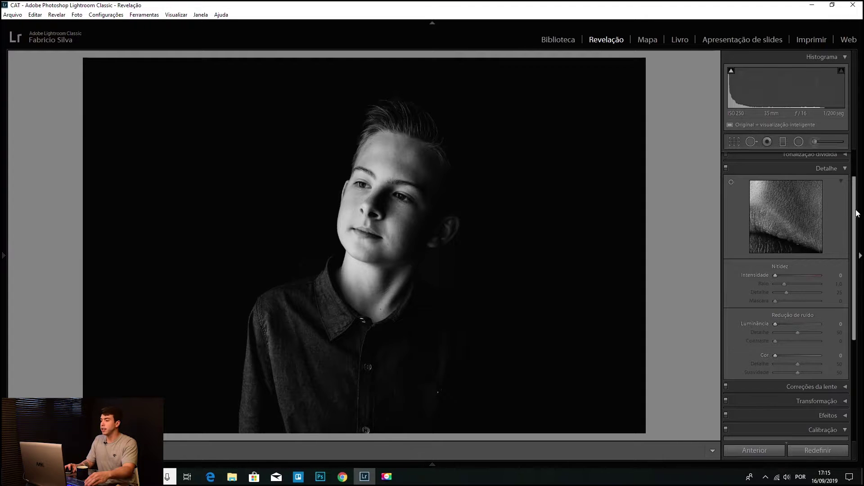
pyautogui.scroll(1, 857, 213)
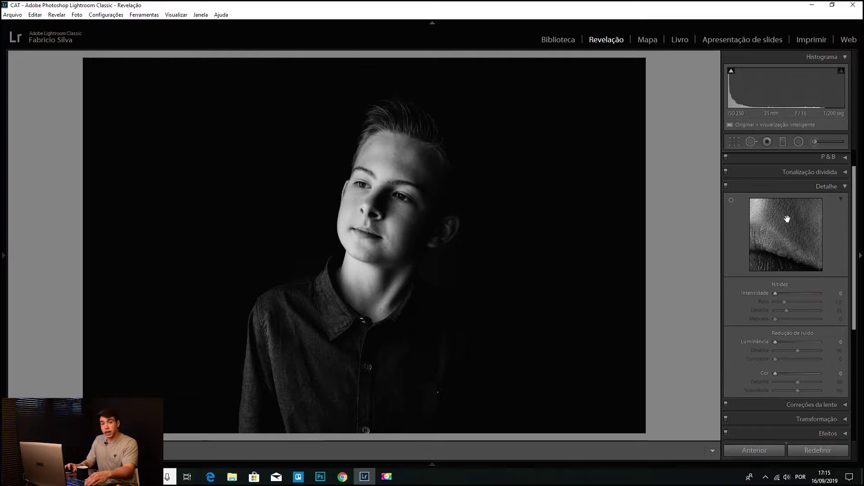
pyautogui.moveTo(765, 247); pyautogui.dragTo(776, 233)
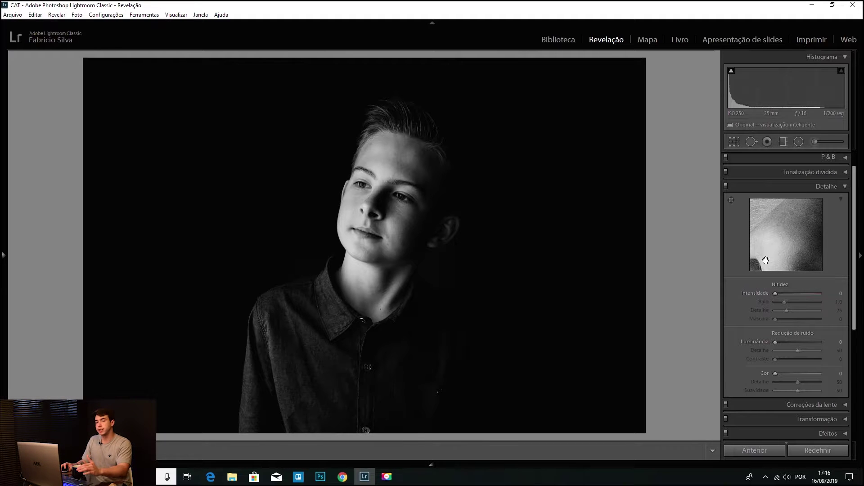
pyautogui.moveTo(789, 260)
pyautogui.mouseDown()
pyautogui.moveTo(779, 243)
pyautogui.moveTo(795, 216)
pyautogui.moveTo(778, 258)
pyautogui.mouseUp()
pyautogui.moveTo(804, 209)
pyautogui.mouseDown()
pyautogui.moveTo(803, 251)
pyautogui.moveTo(766, 245)
pyautogui.moveTo(817, 207)
pyautogui.mouseUp()
# - Hide and restore the Detalhe preview, and examine different parts of the boy's face in it
pyautogui.click(841, 199)
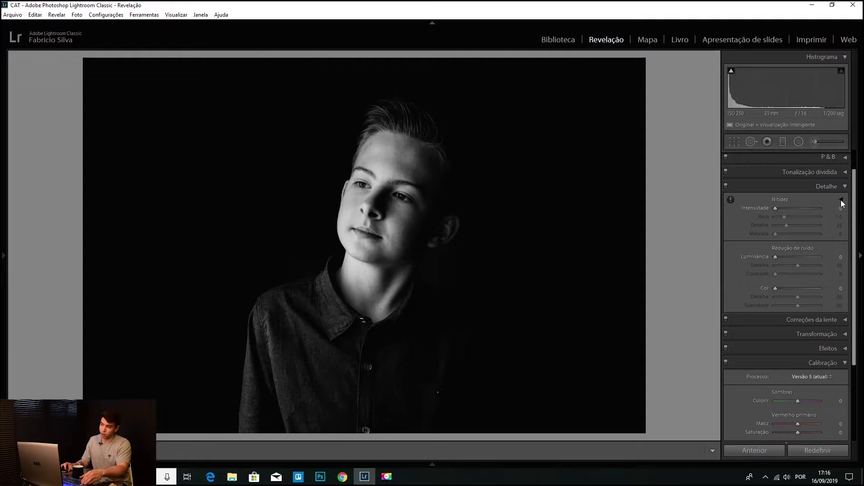
pyautogui.click(842, 198)
pyautogui.click(778, 224)
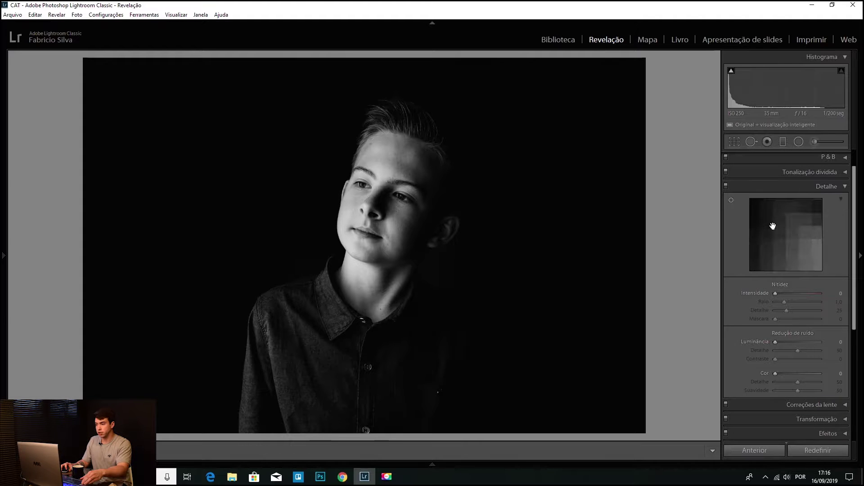
pyautogui.moveTo(772, 225); pyautogui.dragTo(834, 227)
pyautogui.moveTo(779, 243); pyautogui.dragTo(818, 217)
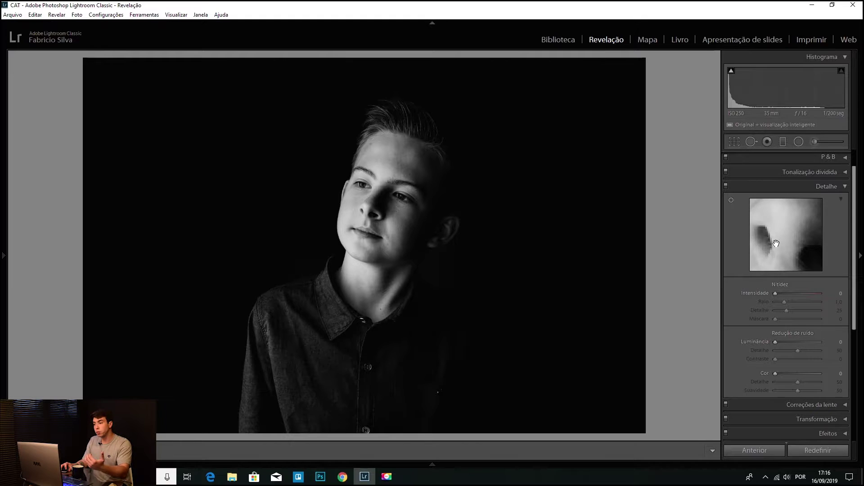
pyautogui.moveTo(776, 239); pyautogui.dragTo(758, 239)
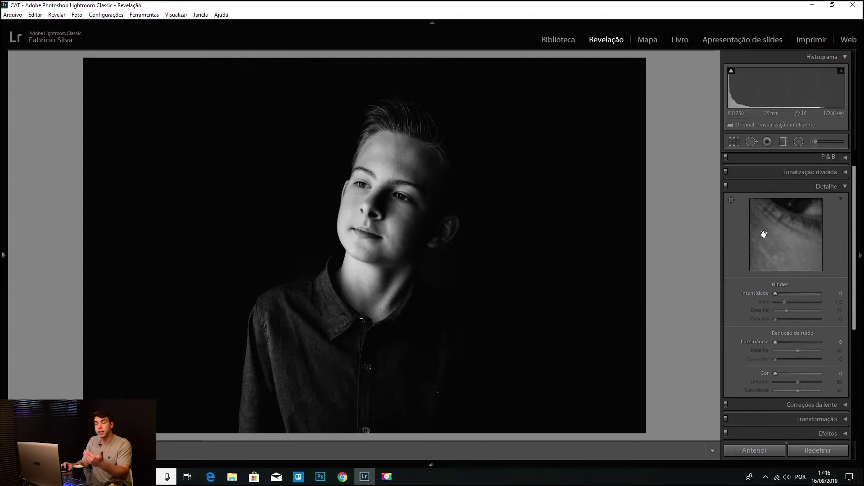
pyautogui.moveTo(763, 255); pyautogui.dragTo(792, 241)
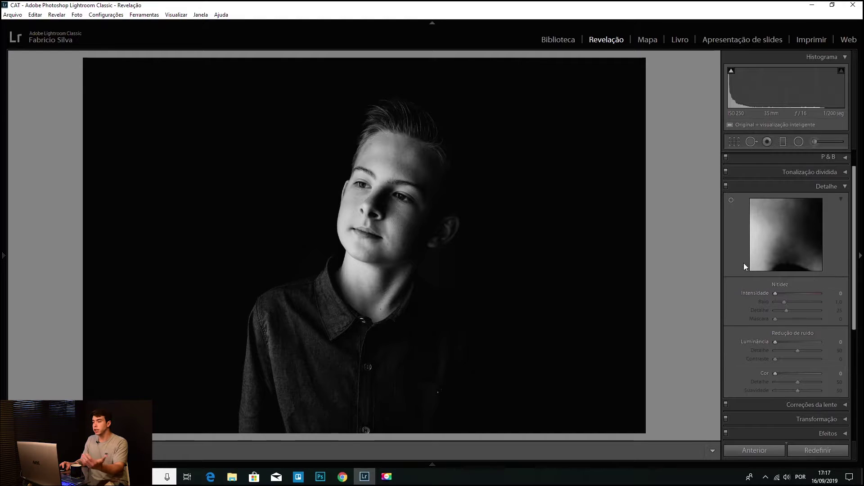
# - Frame the boy's eye in the Detalhe preview and set the sharpening Intensidade to 50
pyautogui.moveTo(788, 226); pyautogui.dragTo(813, 224)
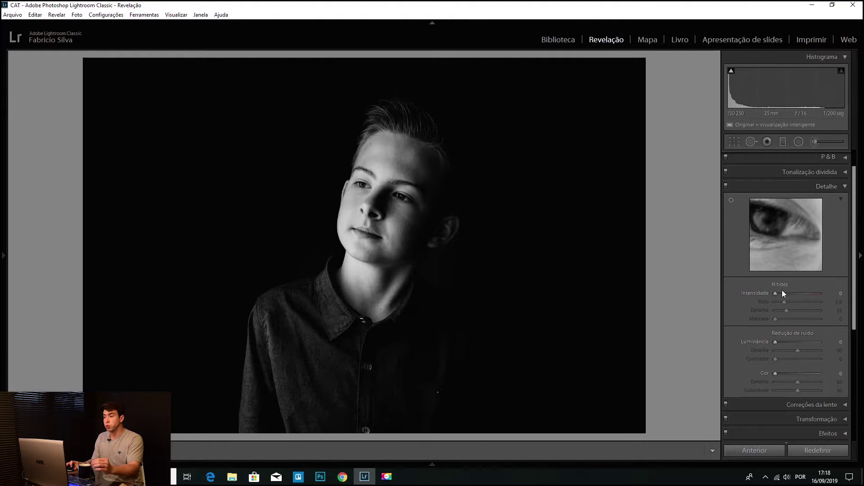
pyautogui.click(837, 297)
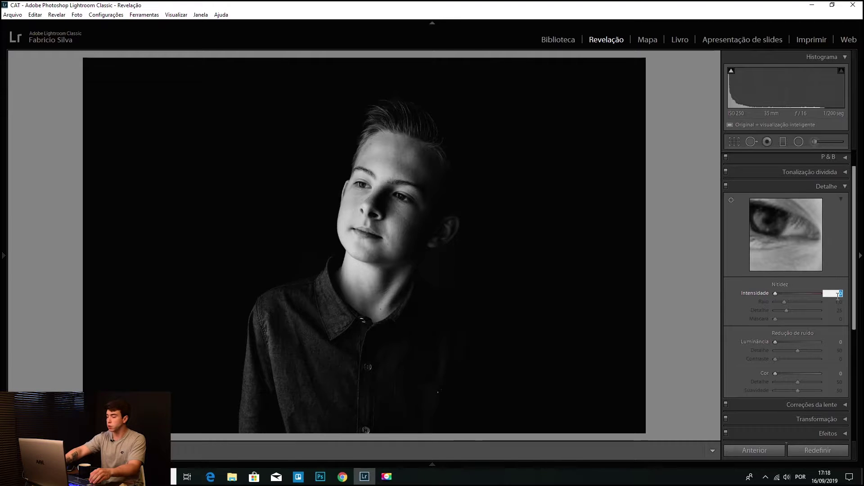
pyautogui.write('50')
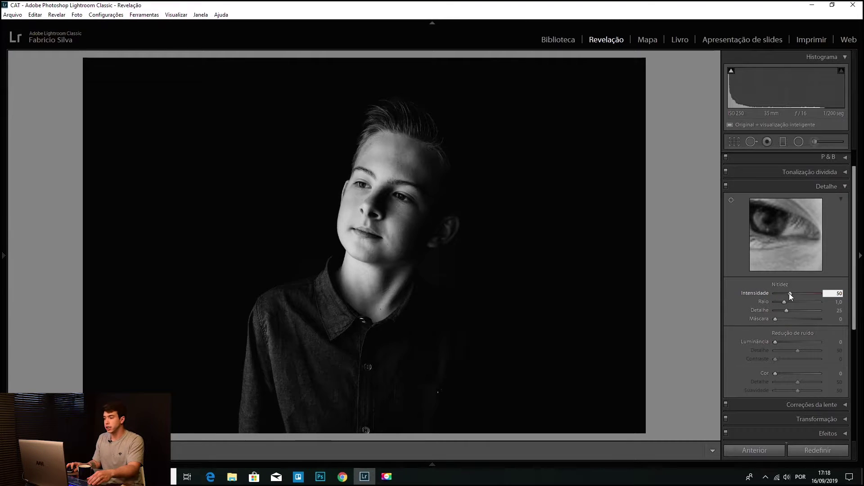
# - Examine the sharpening on the skin and eye area in the Detalhe preview
pyautogui.moveTo(786, 231); pyautogui.dragTo(744, 213)
pyautogui.moveTo(791, 247); pyautogui.dragTo(795, 188)
pyautogui.moveTo(773, 241); pyautogui.dragTo(812, 284)
pyautogui.moveTo(785, 245); pyautogui.dragTo(813, 256)
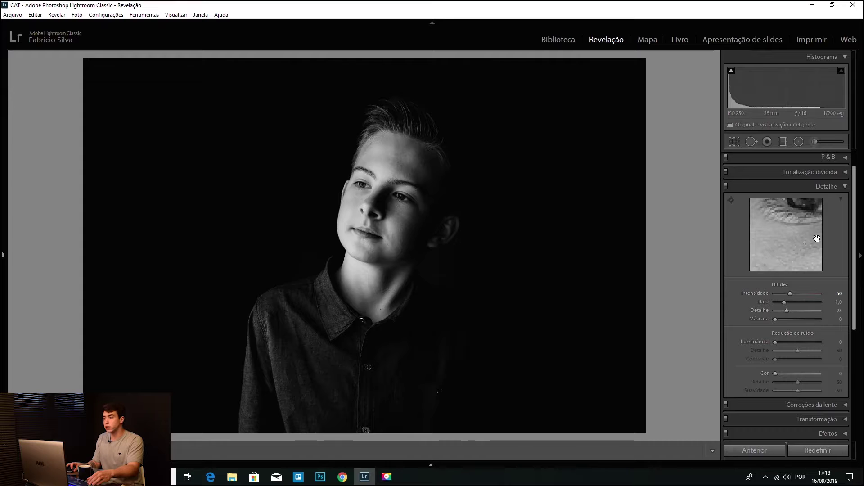
pyautogui.moveTo(795, 226); pyautogui.dragTo(782, 252)
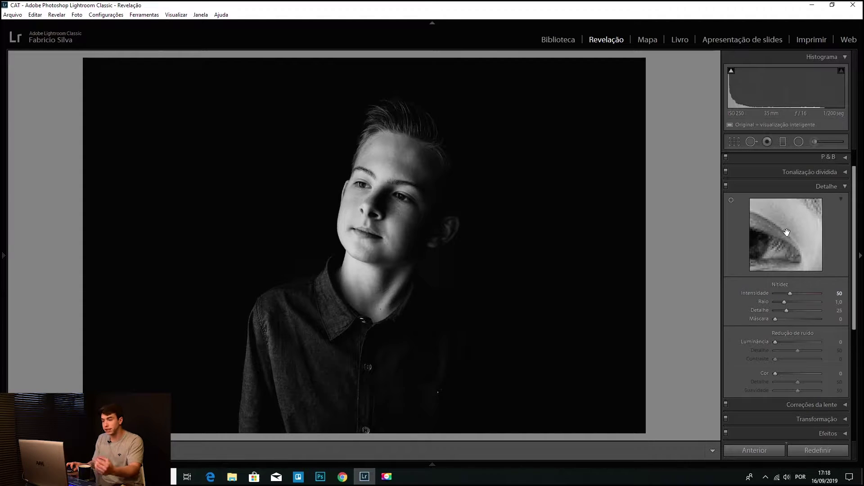
# - Zoom into the portrait and inspect the sharpening on the cheeks, hair, forehead and eyes
pyautogui.click(389, 169)
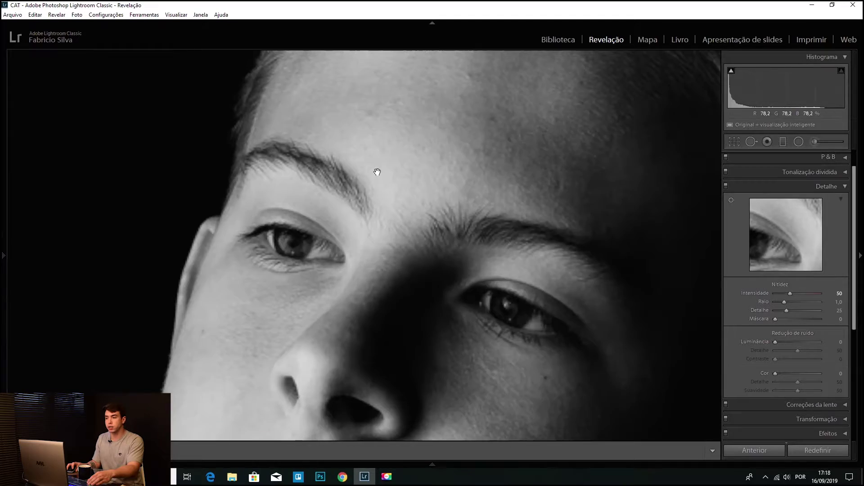
pyautogui.moveTo(387, 284); pyautogui.dragTo(486, 272)
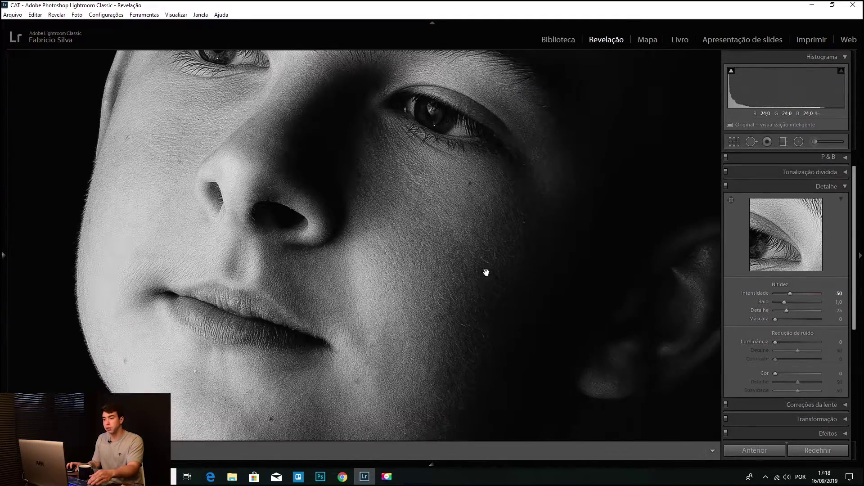
pyautogui.moveTo(474, 178); pyautogui.dragTo(441, 237)
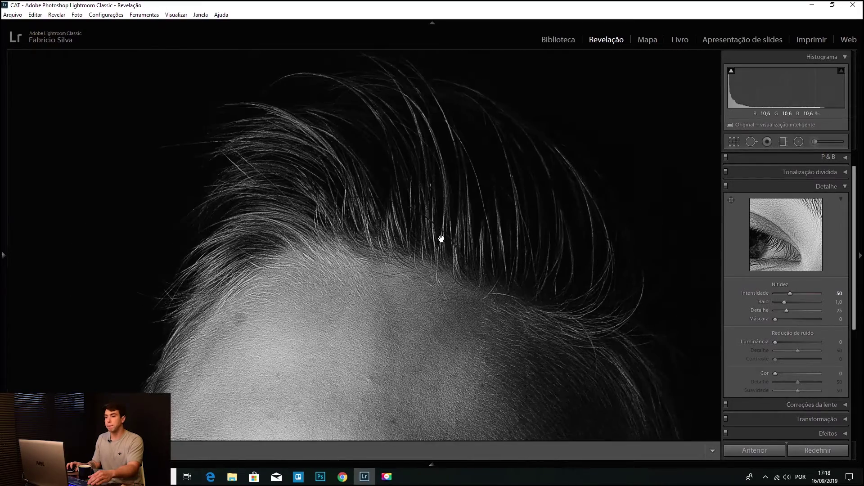
pyautogui.moveTo(375, 335); pyautogui.dragTo(464, 141)
pyautogui.moveTo(611, 290); pyautogui.dragTo(689, 202)
# - Compare the enlarged face with sharpening Intensidade at 0 and at 50, ending at 50
pyautogui.moveTo(790, 293); pyautogui.dragTo(747, 289)
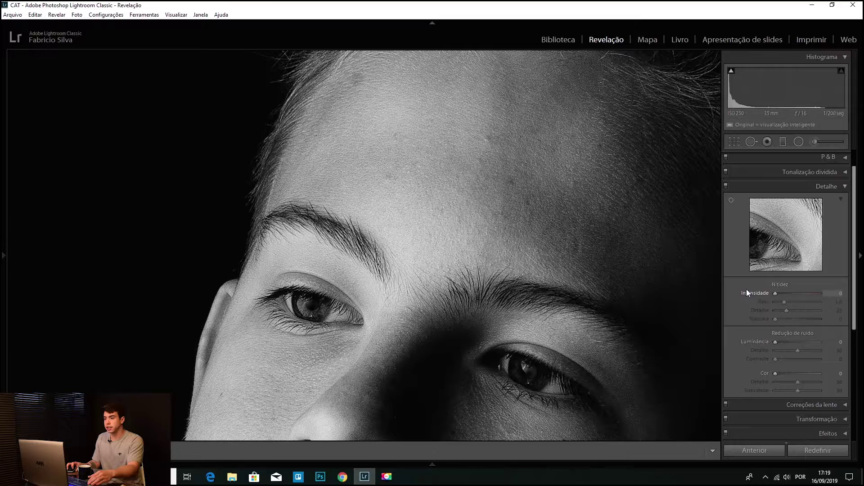
pyautogui.moveTo(594, 286); pyautogui.dragTo(552, 120)
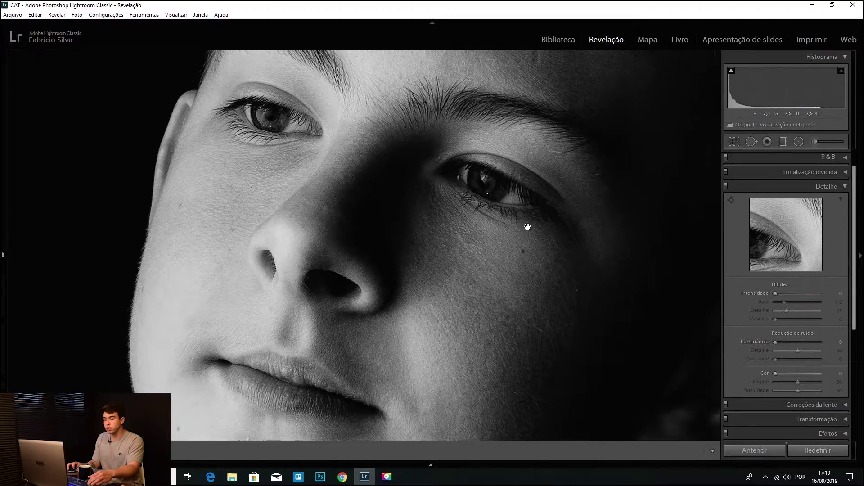
pyautogui.moveTo(775, 293); pyautogui.dragTo(789, 293)
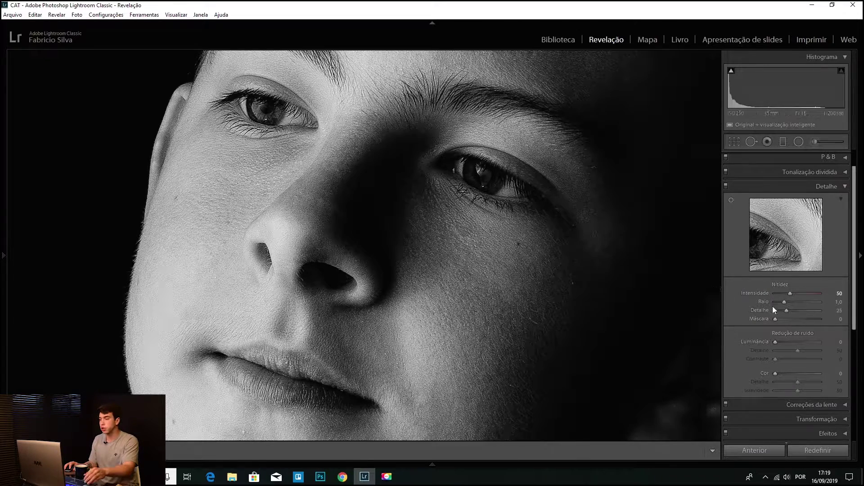
pyautogui.moveTo(784, 293); pyautogui.dragTo(768, 296)
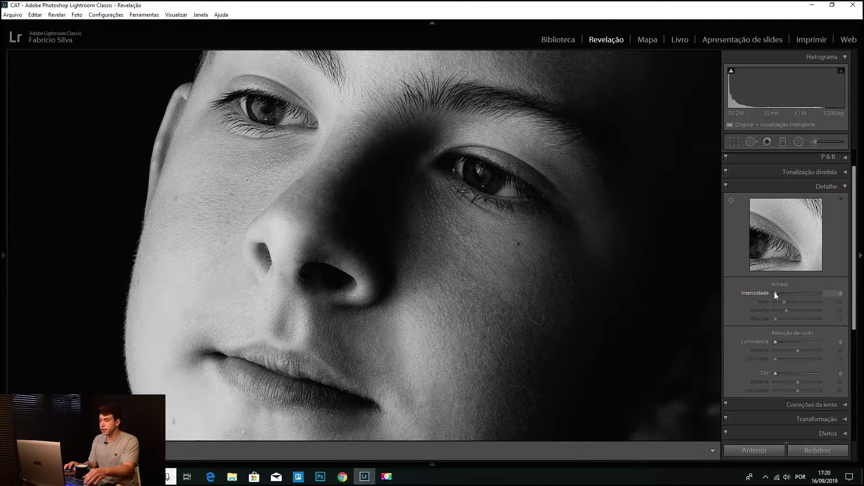
pyautogui.moveTo(774, 293); pyautogui.dragTo(793, 296)
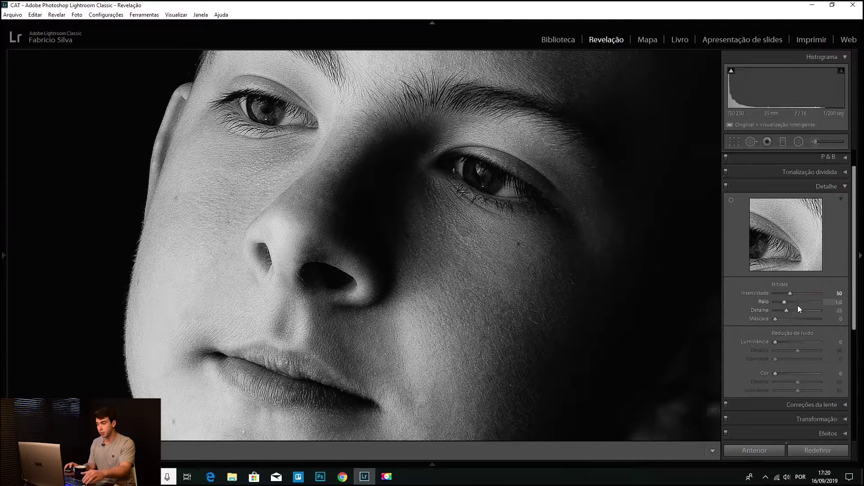
# - Show the whole portrait and set the sharpening Máscara to 62, checking the black-and-white mask overlay
pyautogui.moveTo(758, 255); pyautogui.dragTo(797, 247)
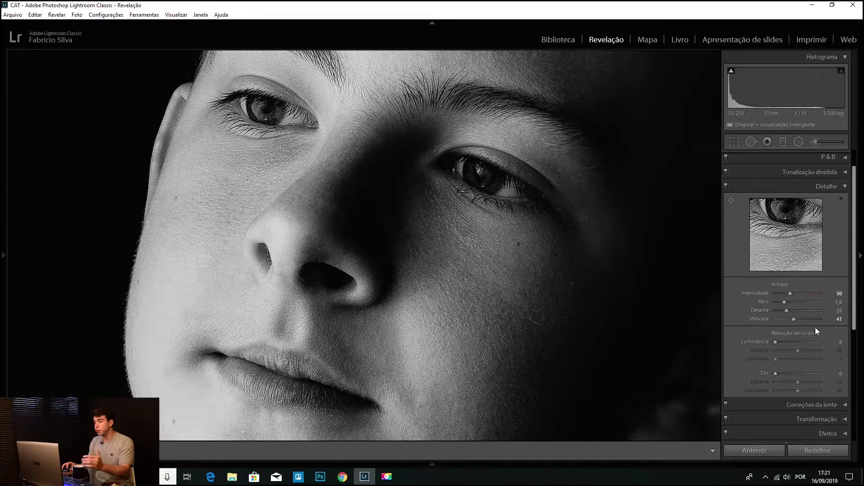
pyautogui.click(560, 265)
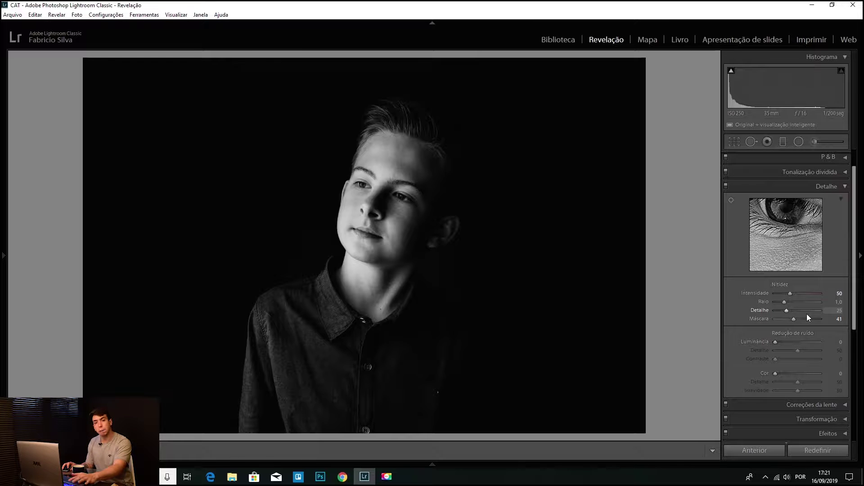
pyautogui.moveTo(806, 314); pyautogui.dragTo(773, 320)
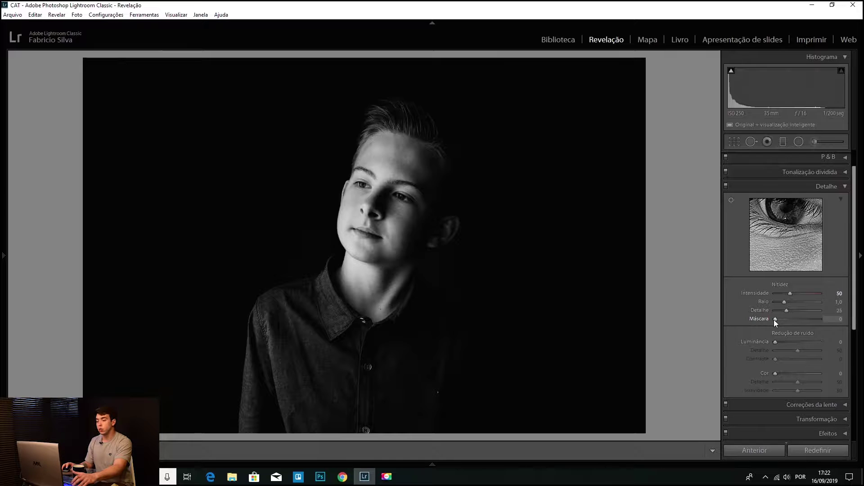
pyautogui.moveTo(774, 319); pyautogui.dragTo(801, 323)
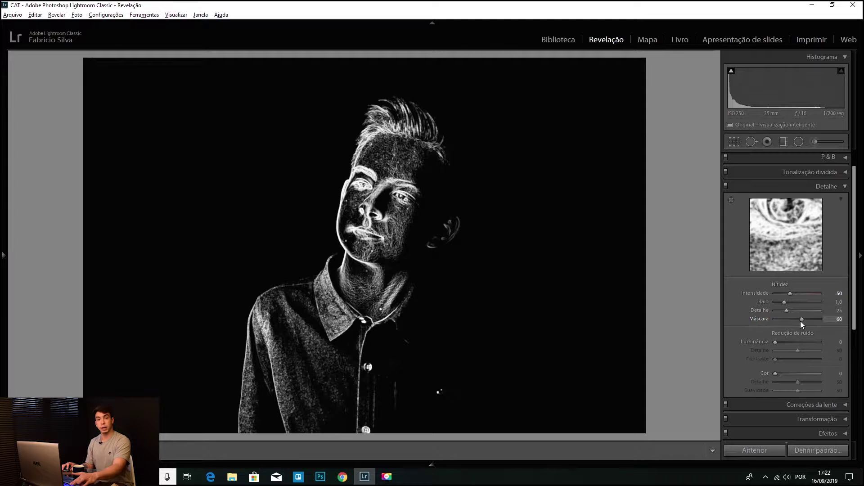
pyautogui.moveTo(800, 320); pyautogui.dragTo(800, 321)
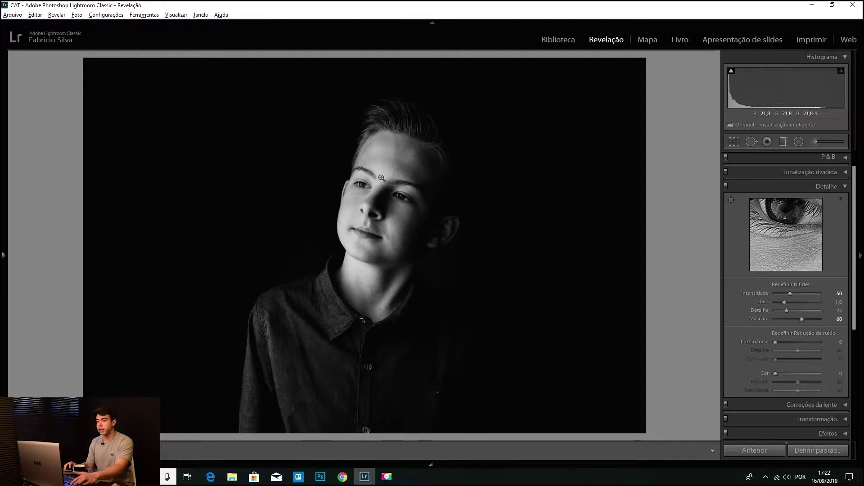
pyautogui.moveTo(803, 317); pyautogui.dragTo(804, 318)
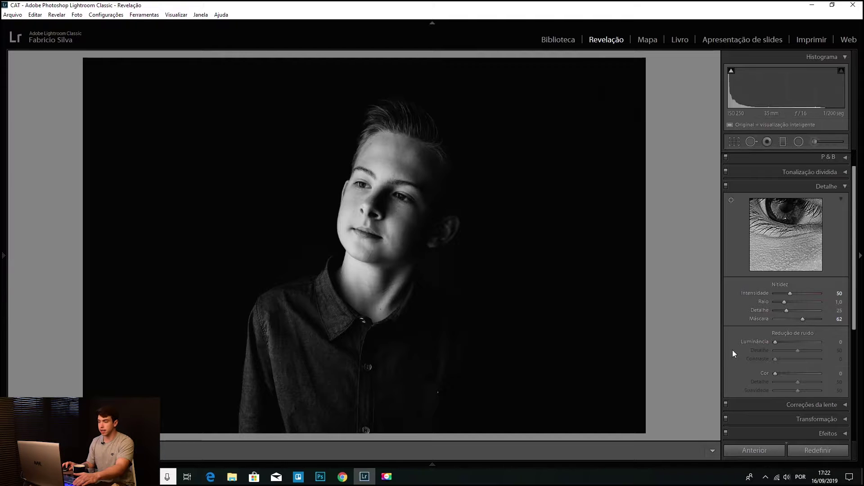
pyautogui.moveTo(803, 321); pyautogui.dragTo(802, 320)
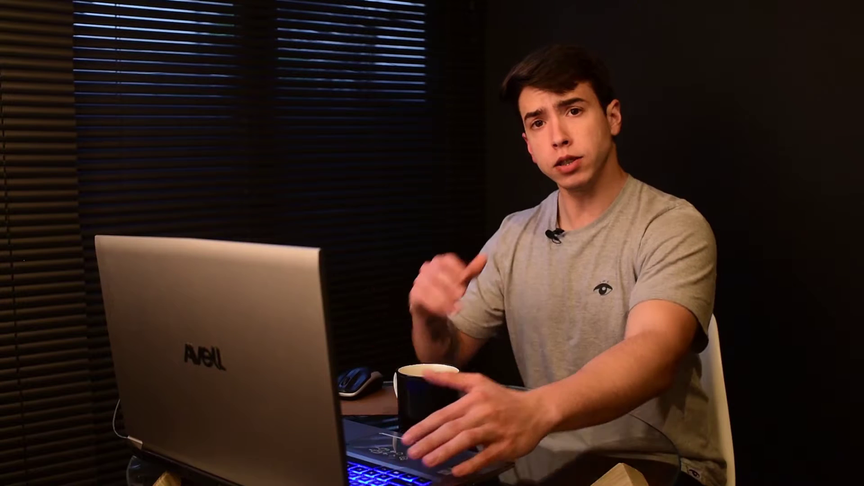